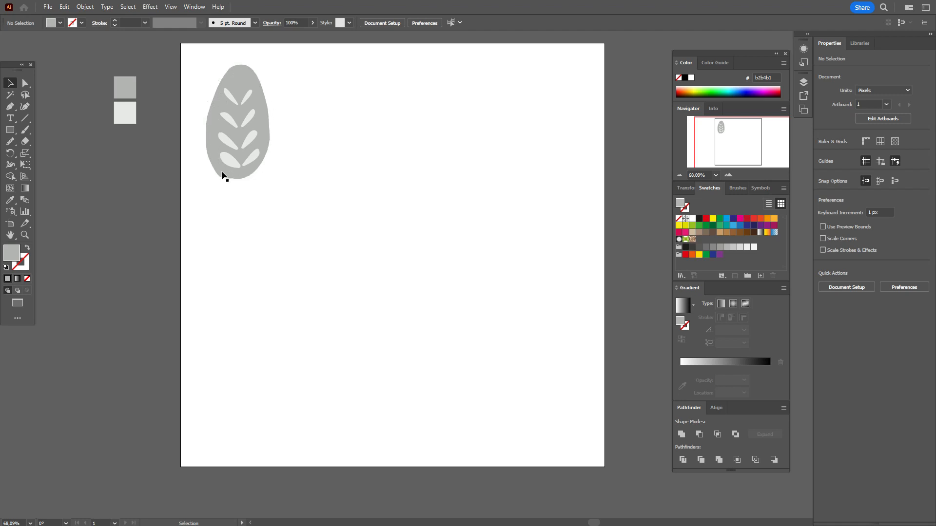
Pick the Paintbrush tool next to the finished leaf motif and the grey colour squares
left_click(25, 131)
Accept the Paintbrush options and paint a closed grey egg outline with no fill beside the motif
double_click(24, 131)
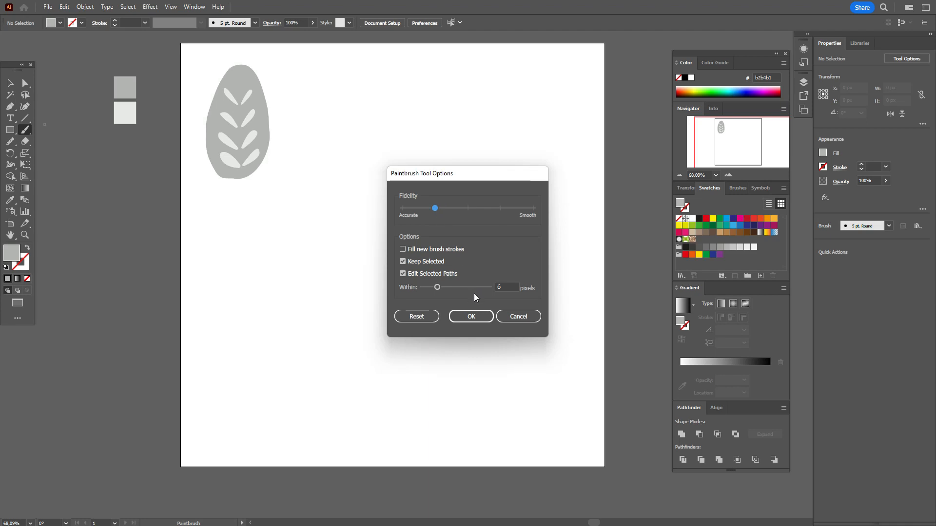
left_click(471, 317)
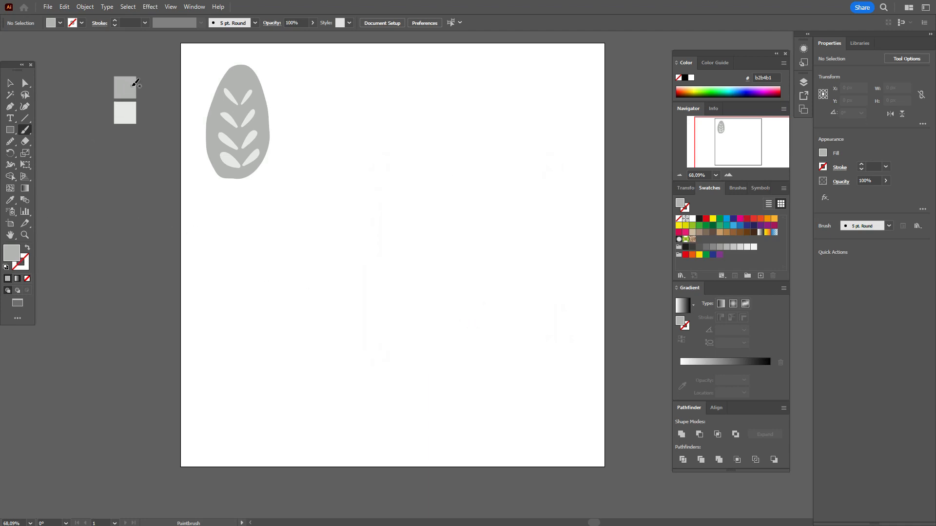
left_click(330, 178)
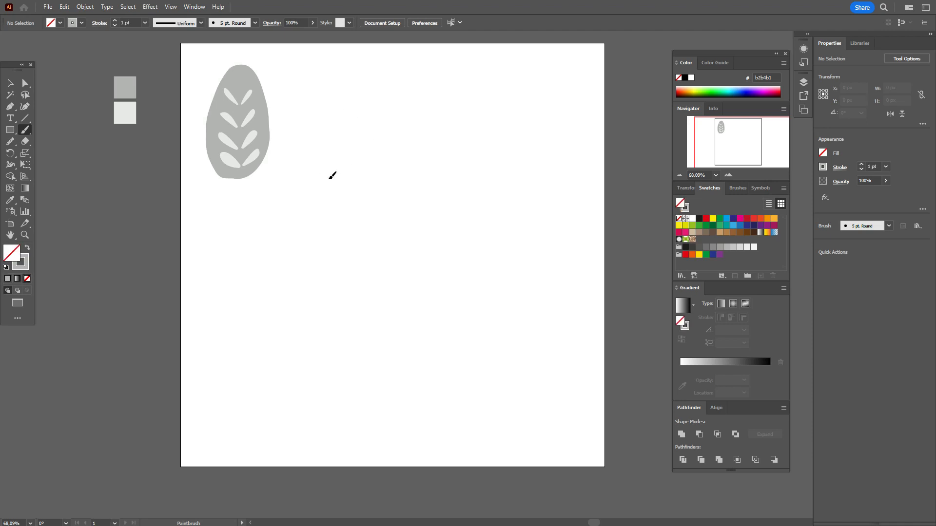
left_click_drag(333, 178, 318, 172)
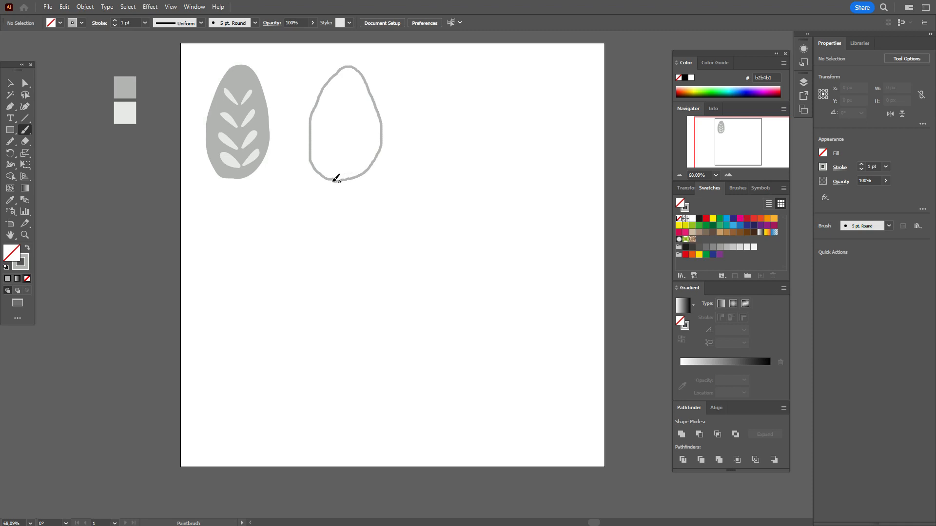
left_click_drag(330, 179, 334, 180)
Select the egg outline and swap fill and stroke so it becomes a solid grey egg
left_click(8, 86)
left_click(120, 175)
left_click(371, 164)
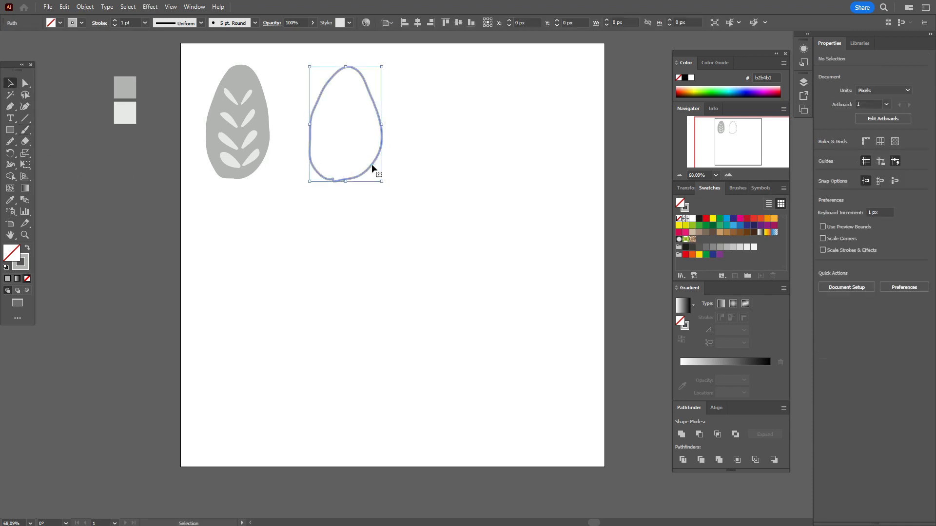
left_click(28, 248)
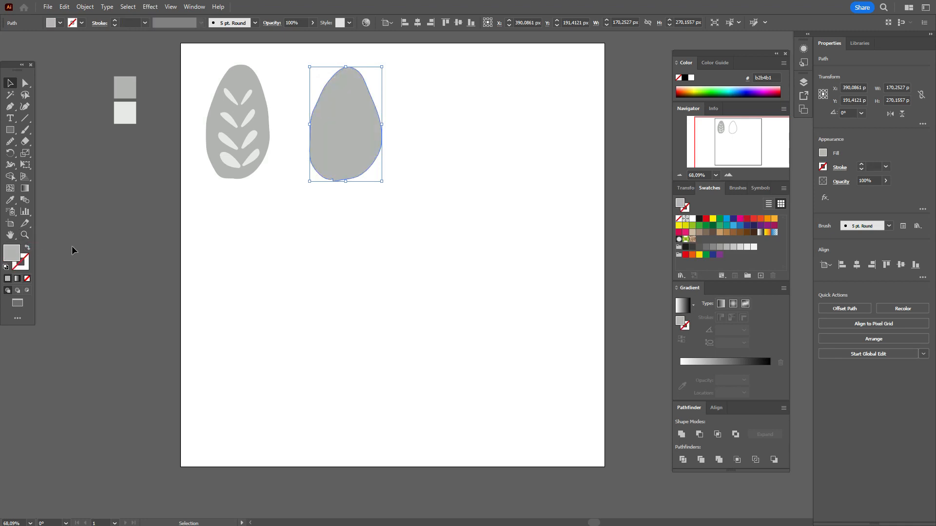
left_click(72, 246)
left_click(348, 156)
Smooth the egg's bottom edge and move the egg slightly left toward the motif
left_click(9, 142)
mouse_move(330, 178)
left_mouse_down()
mouse_move(339, 181)
mouse_move(322, 179)
left_mouse_up()
key("v")
left_click(185, 212)
left_click_drag(366, 142, 350, 145)
left_click(400, 145)
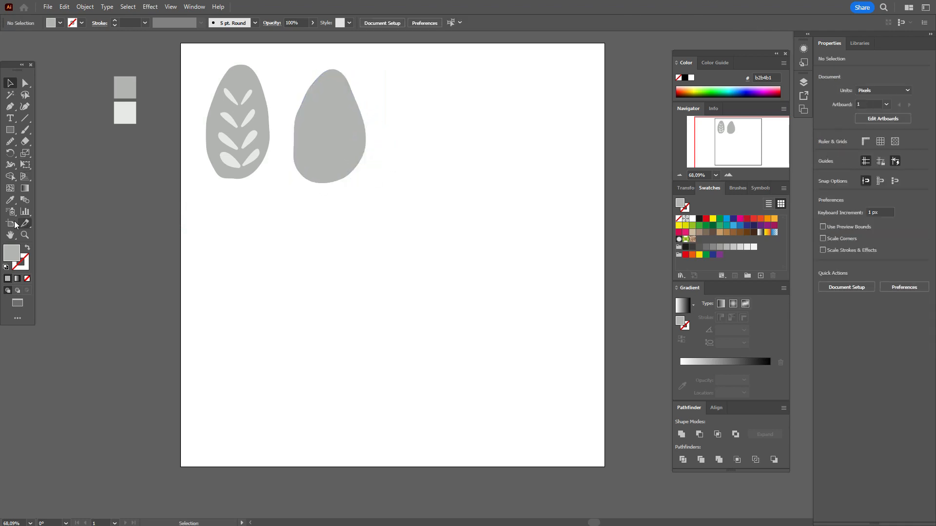
Sample the light grey from the colour square with the Eyedropper as the fill colour
left_click(10, 200)
left_click(134, 114)
left_click(129, 115)
left_click(11, 108)
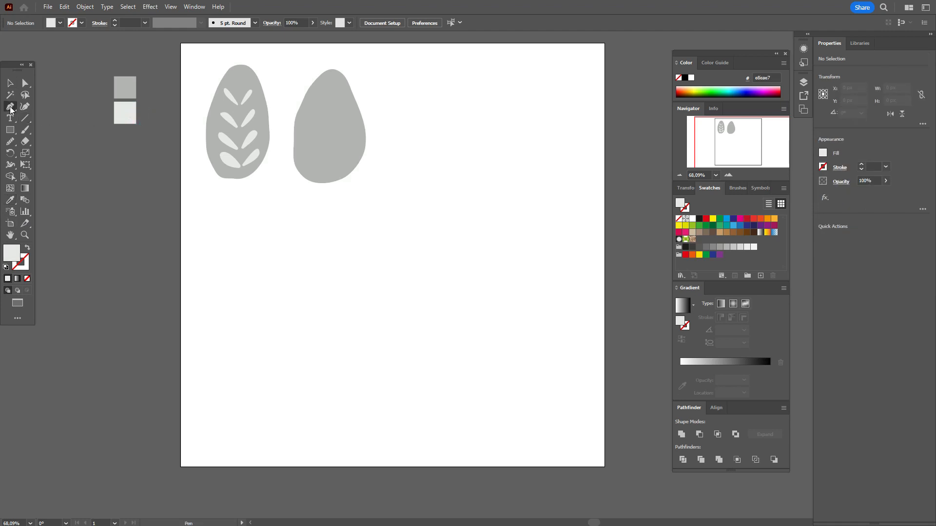
Draw the top pair of light grey pointed leaves on the egg with the Pen tool
left_click(321, 106)
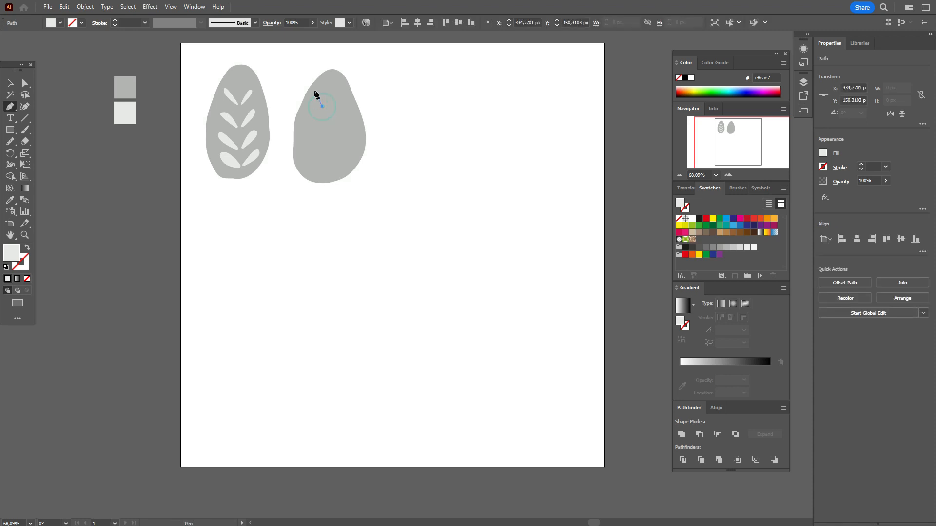
mouse_move(310, 91)
left_mouse_down()
mouse_move(323, 116)
mouse_move(346, 92)
mouse_move(335, 109)
mouse_move(317, 110)
mouse_move(355, 117)
left_mouse_up()
left_click(320, 127)
left_click(319, 126)
left_click(334, 122)
left_click(334, 123)
Draw the middle and lower pairs of curved leaves on the egg's left and right sides
left_click(313, 149)
left_click(314, 149)
left_click_drag(303, 130, 359, 135)
left_click(335, 143)
left_click(335, 142)
left_click(315, 169)
left_click_drag(299, 147, 356, 146)
left_click(315, 169)
left_click(336, 161)
left_click(336, 161)
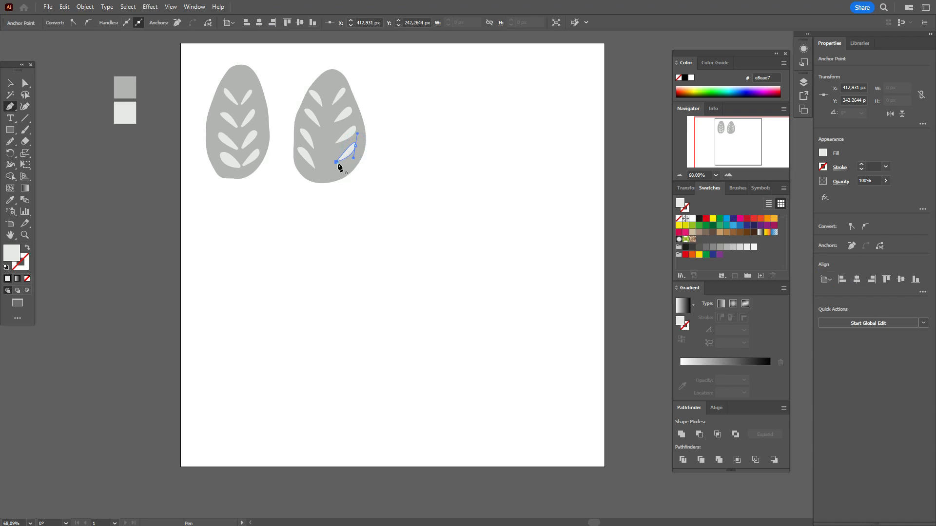
Enlarge the lower-left leaf with the Selection tool
left_click(12, 81)
left_click(127, 169)
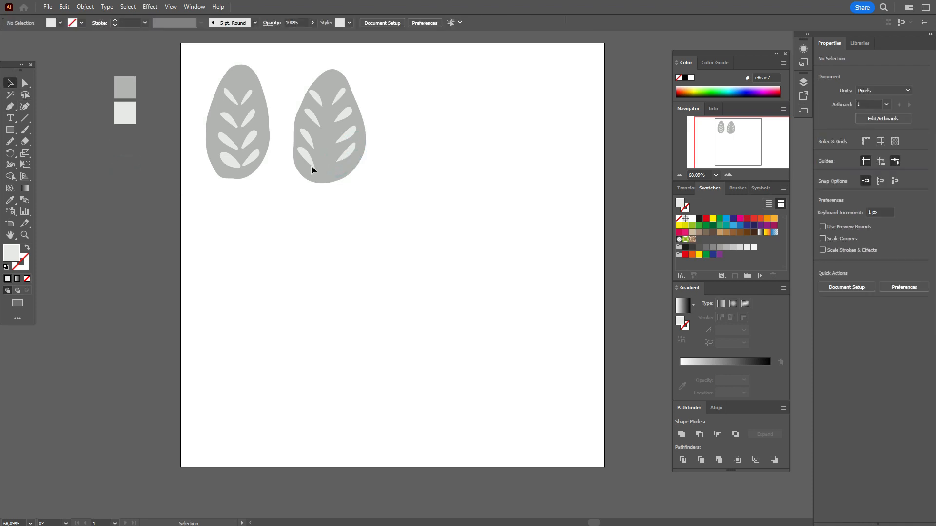
left_click(311, 166)
left_click_drag(320, 170, 314, 141)
Zoom in and select the tip anchors of the top-left and top-right leaves
left_click(346, 136)
left_click(345, 117)
left_click(386, 98)
left_click(24, 235)
left_click(25, 84)
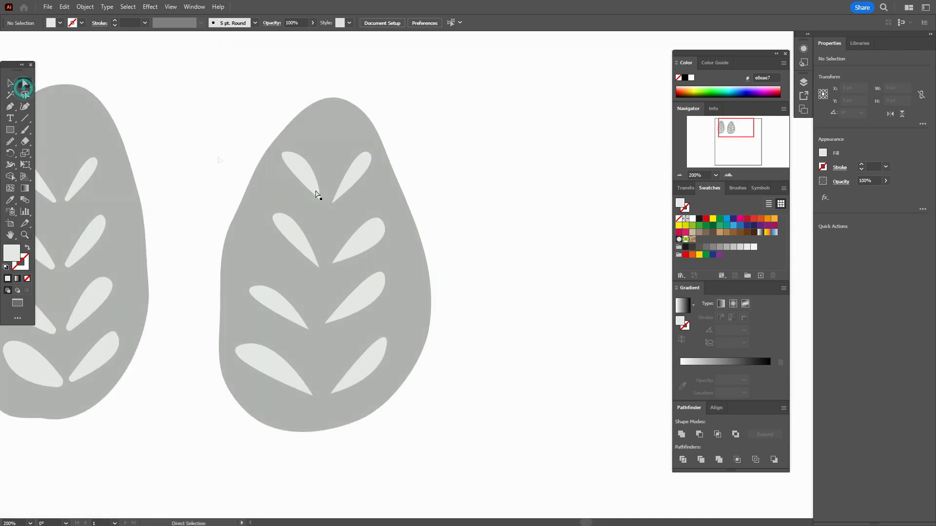
left_click(308, 185)
left_click(317, 193)
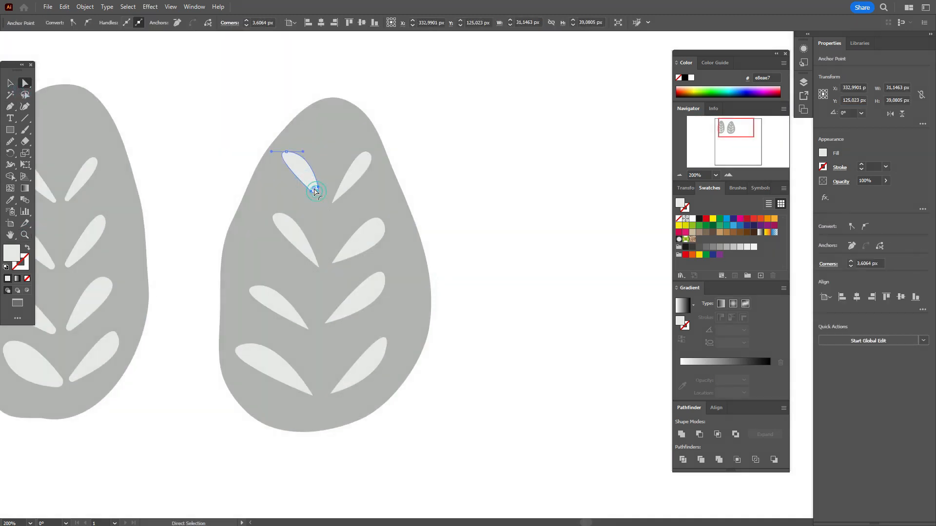
left_click(340, 194)
left_click(334, 200)
Select the middle leaves' tip anchors and round the lower-left leaf's pointed tip
left_click(341, 192)
left_click(339, 259)
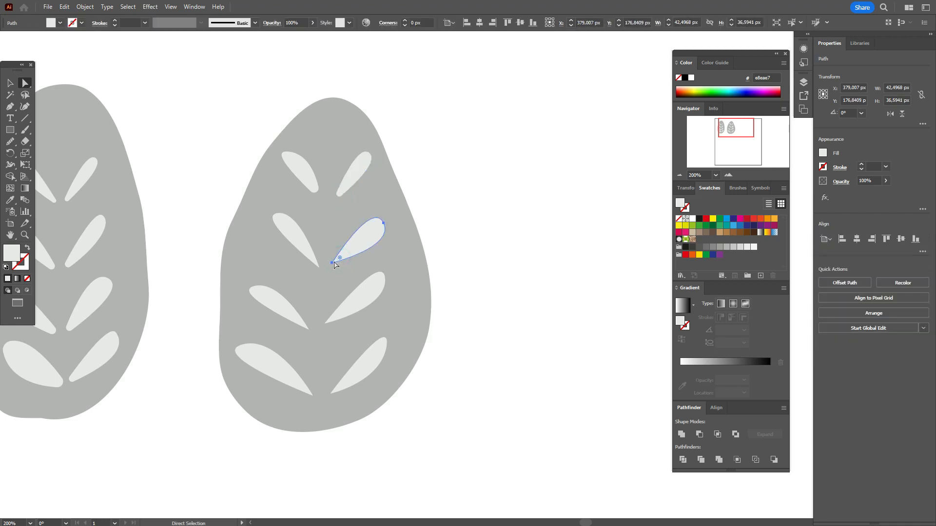
left_click(332, 262)
left_click(320, 267)
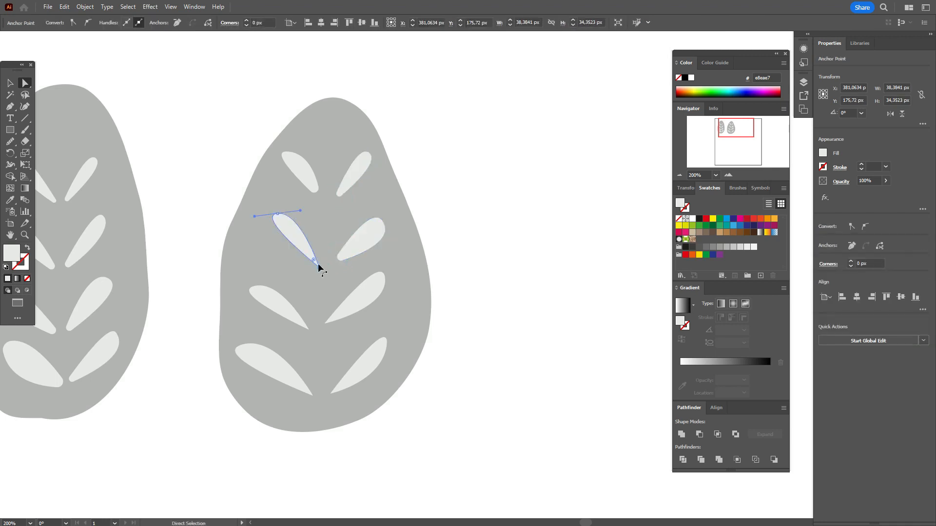
left_click(315, 261)
left_click(309, 329)
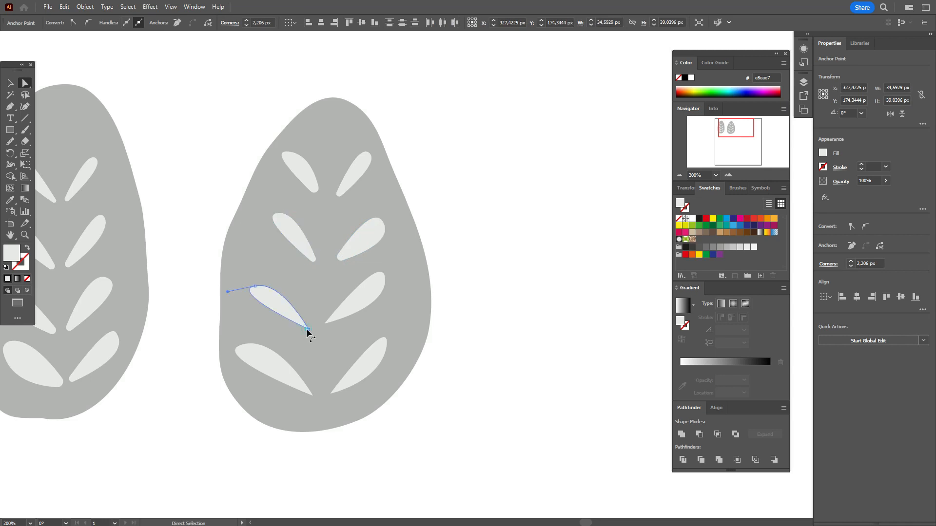
left_click_drag(301, 324, 337, 314)
Round the lower-right leaf's pointed tip, then deselect everything
left_click(334, 317)
left_click(324, 323)
left_click(314, 397)
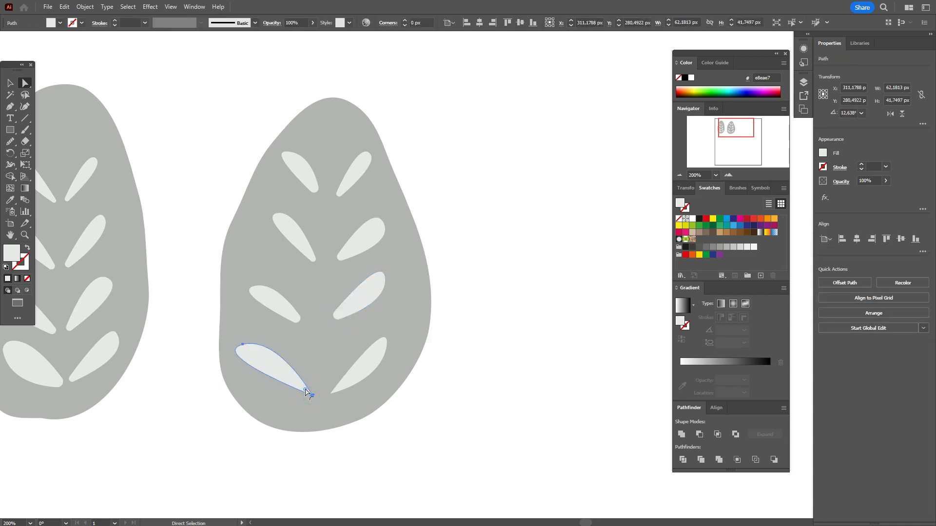
left_click(332, 391)
left_click_drag(334, 388, 300, 358)
left_click(461, 379)
left_click(10, 82)
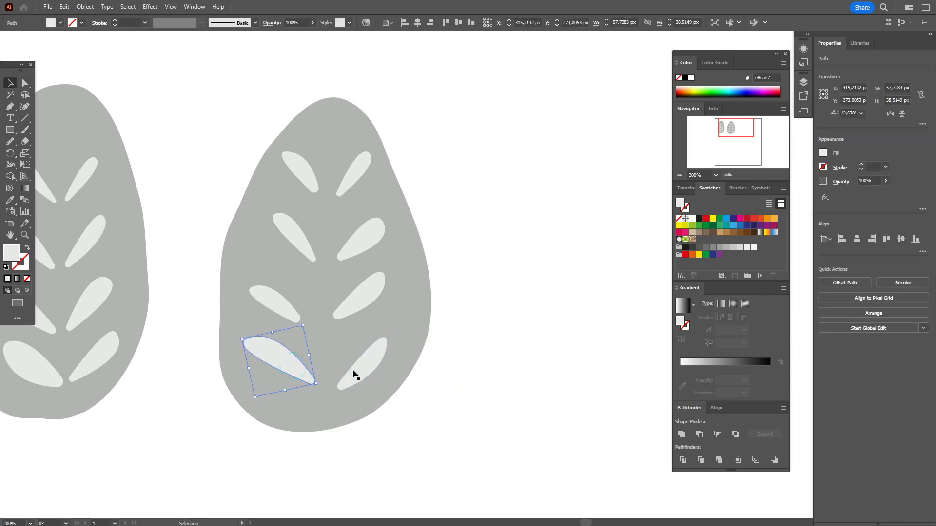
Shift the lower and middle leaves toward the centre and raise the upper-right leaf
left_click_drag(355, 372, 347, 360)
left_click_drag(286, 307, 298, 308)
left_click_drag(356, 306, 350, 307)
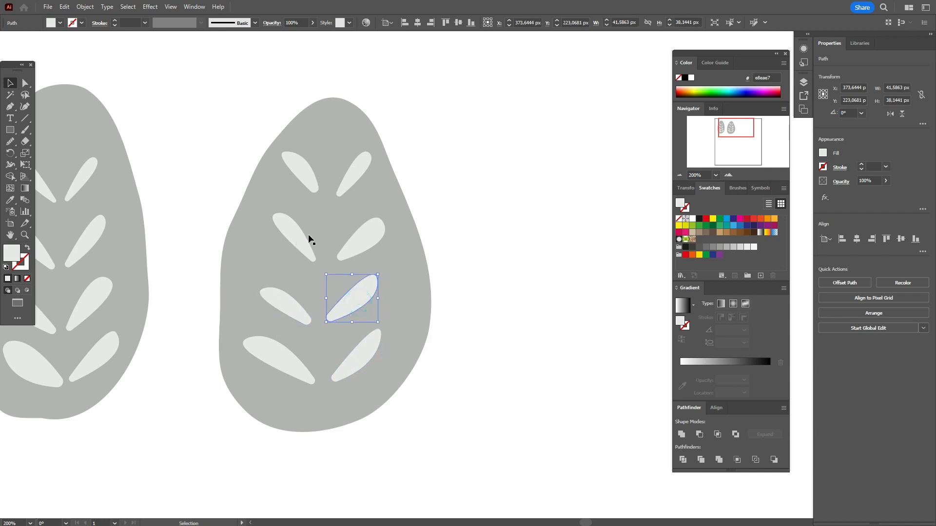
left_click_drag(302, 240, 346, 243)
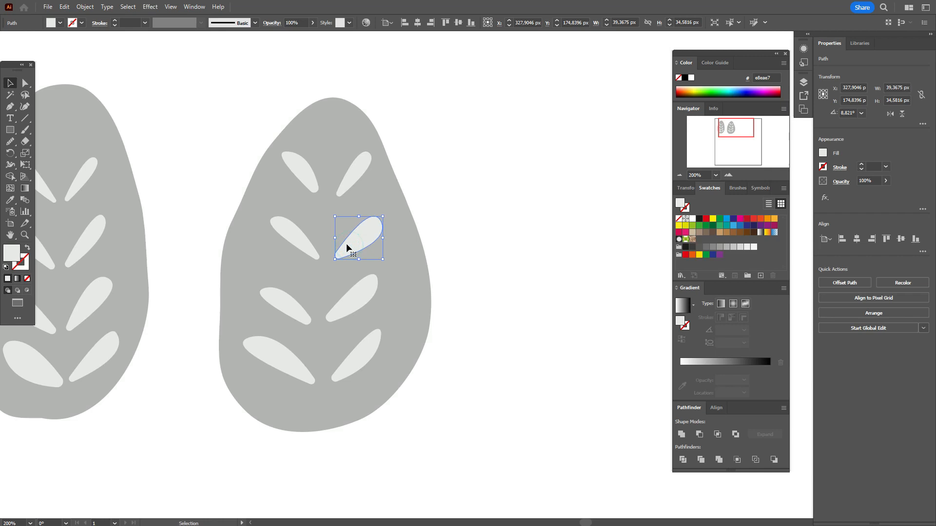
left_click(312, 191)
left_click(314, 189)
left_click_drag(326, 197, 354, 176)
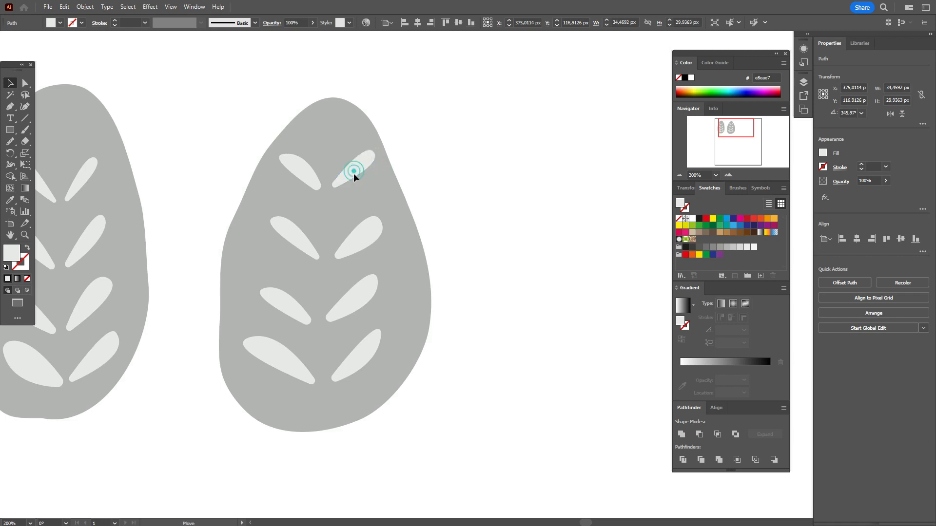
Try widening and stretching the middle-left leaf, undoing the stretch
left_click(299, 238)
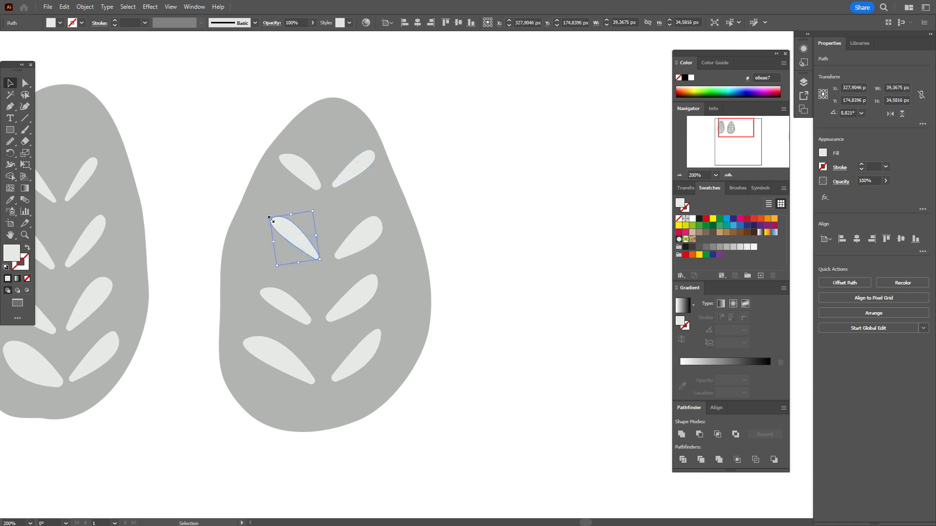
left_click_drag(267, 219, 262, 221)
key("z")
left_click(10, 83)
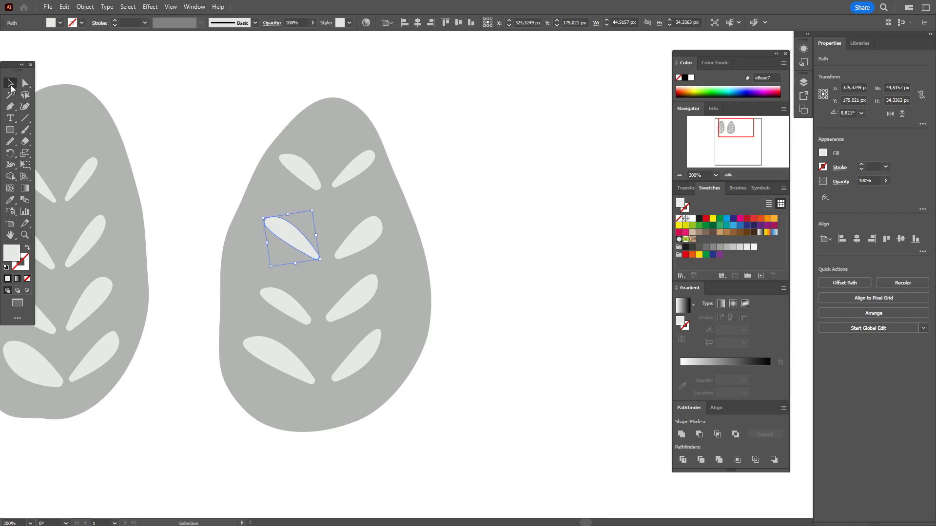
left_click(199, 115)
left_click(291, 241)
left_click_drag(288, 216, 283, 211)
key("ctrl+z")
Stretch the left leaf up-left and try a taller middle-right leaf, undoing that change
left_click(299, 267, "shift")
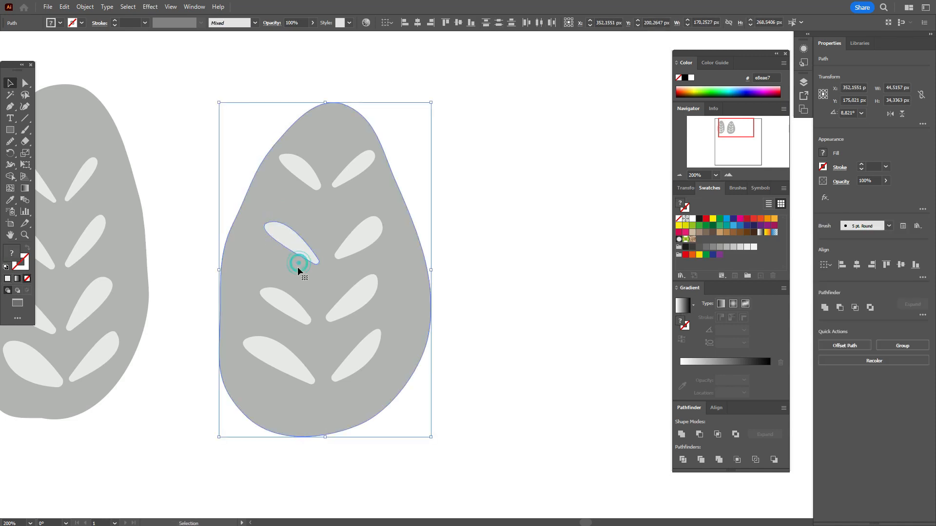
left_click(304, 234, "shift")
left_click_drag(297, 268, 296, 243)
left_click(343, 247)
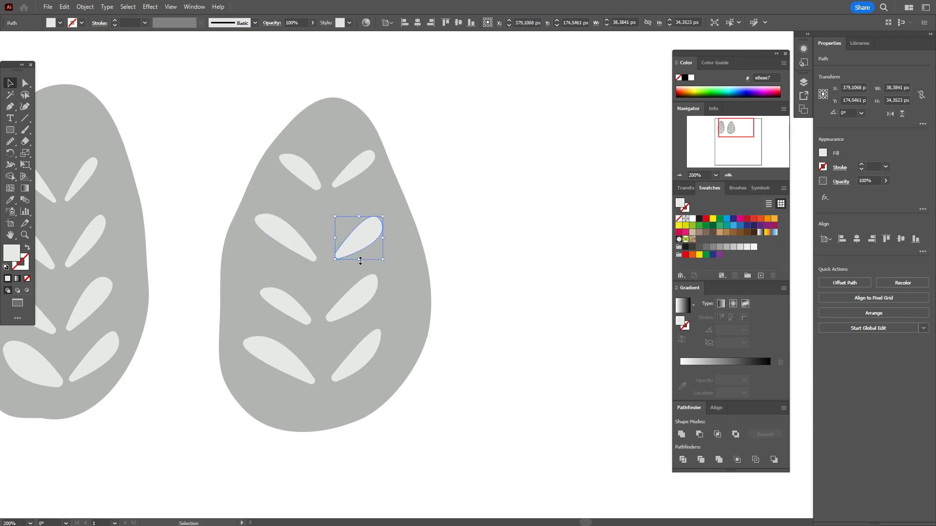
left_click_drag(358, 259, 356, 244)
key("a")
key("ctrl+z")
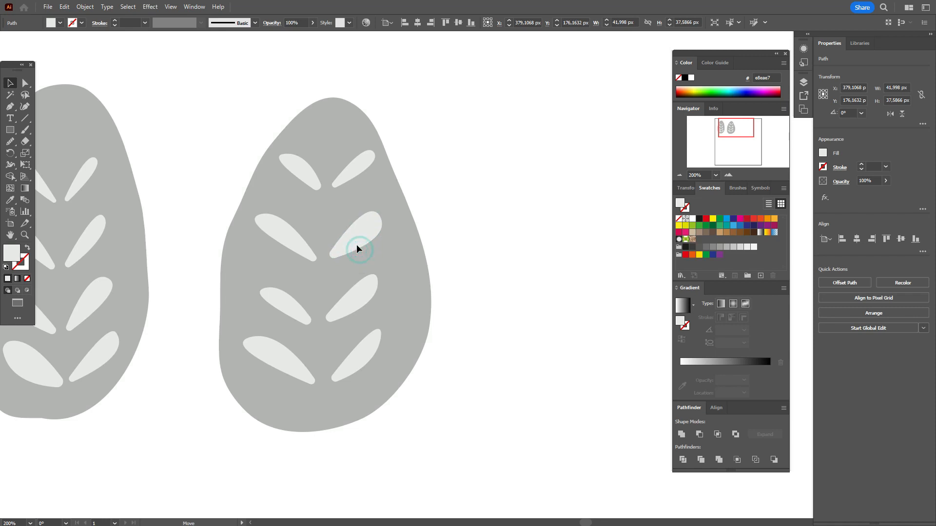
Enlarge and rotate the left leaf flatter, undo a bottom-left leaf stretch, then deselect
left_click(299, 301)
left_click(273, 296)
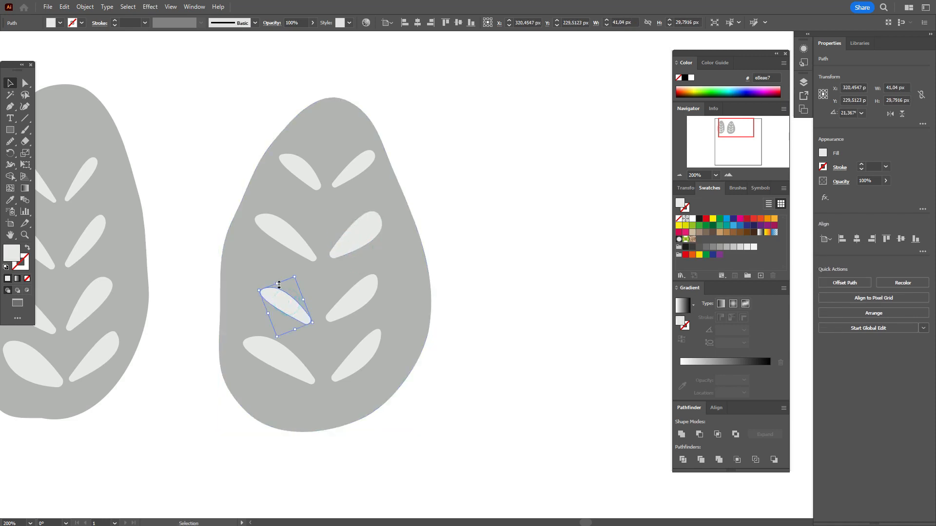
mouse_move(278, 284)
left_mouse_down()
mouse_move(275, 276)
mouse_move(269, 292)
left_mouse_up()
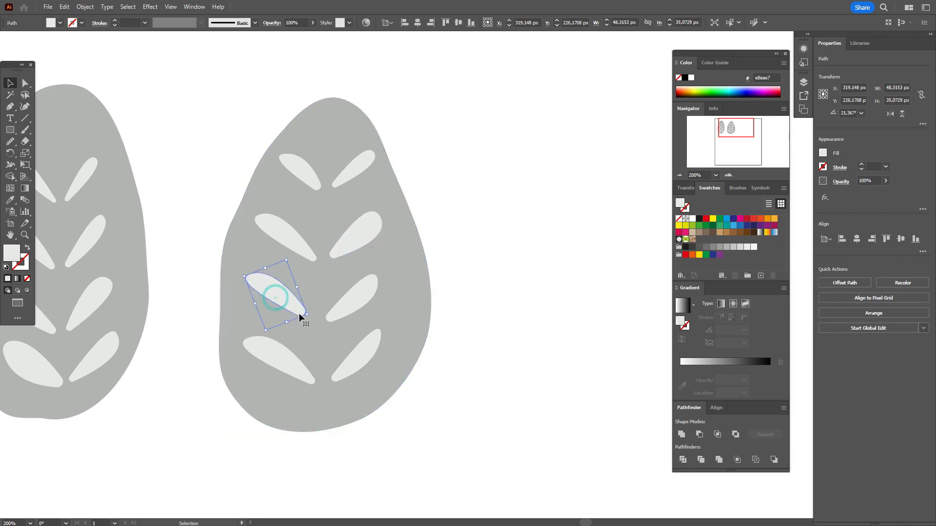
left_click_drag(311, 317, 352, 301)
left_click(289, 358)
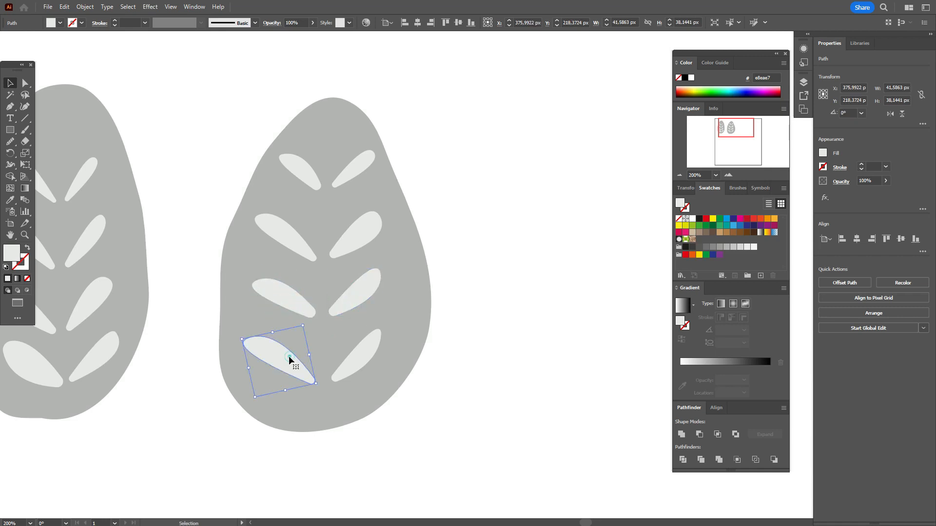
mouse_move(272, 336)
left_mouse_down()
mouse_move(272, 322)
mouse_move(271, 351)
left_mouse_up()
key("ctrl+z")
left_click(357, 357)
left_click(357, 359)
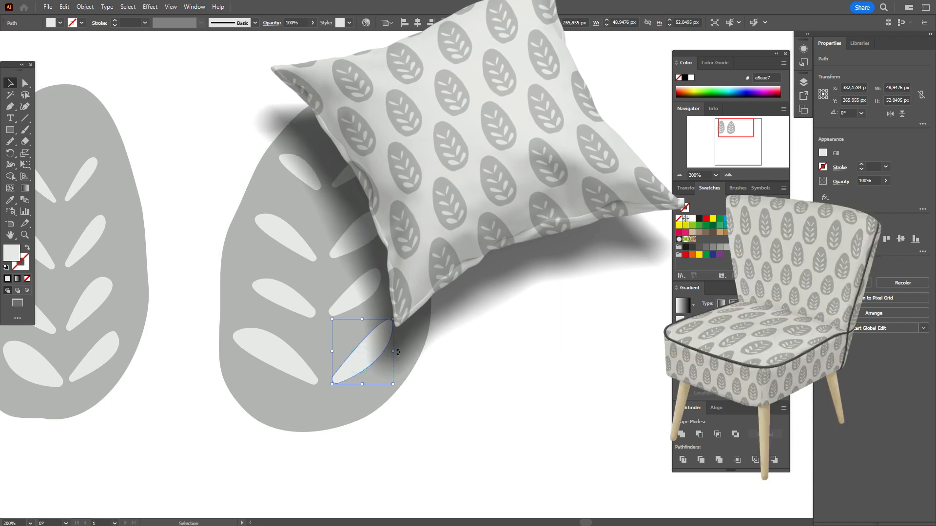
left_click(471, 350)
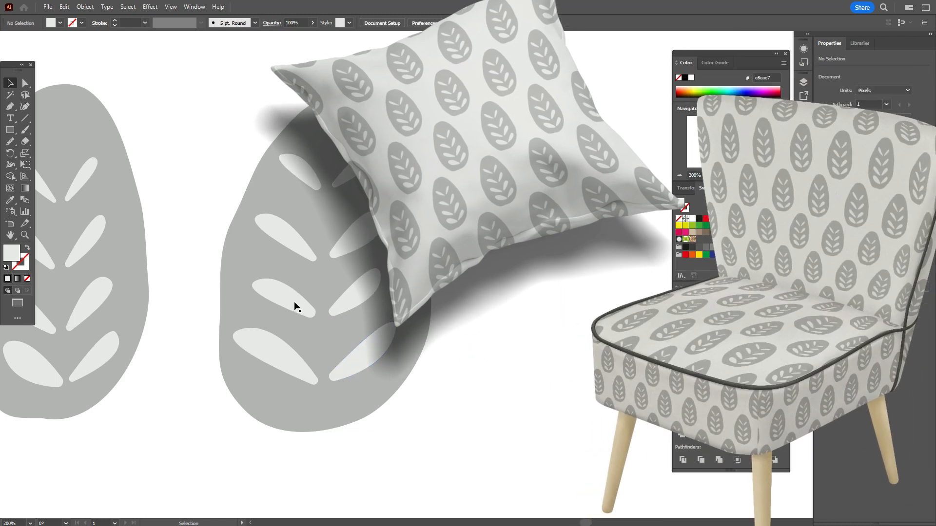
left_click(355, 249)
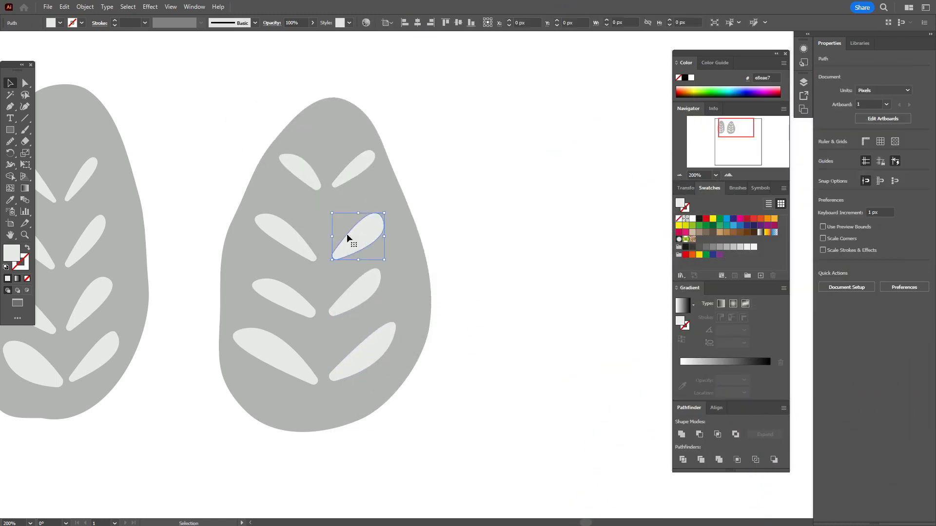
Nudge the top-right inner leaf down-left and slightly resize the whole right motif
left_click(314, 184)
left_click_drag(342, 183, 337, 188)
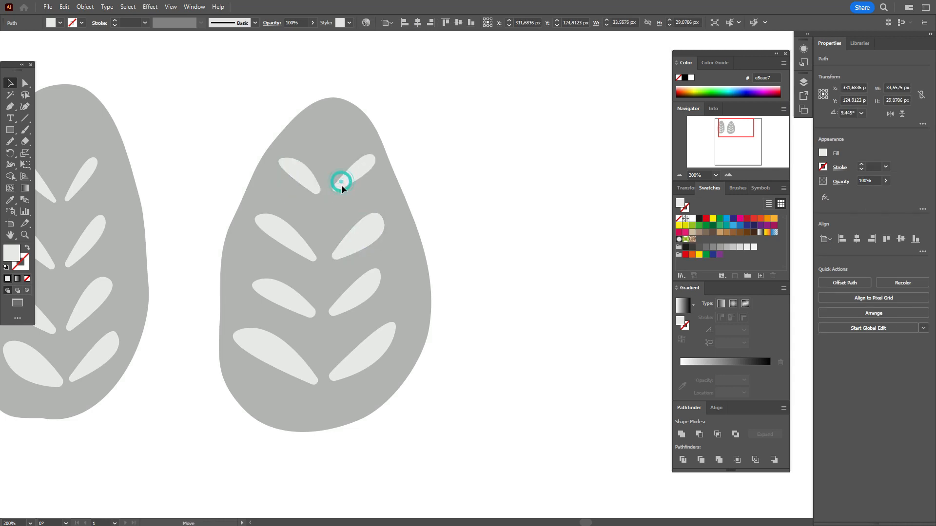
left_click_drag(286, 162, 311, 272)
left_click_drag(311, 272, 340, 267)
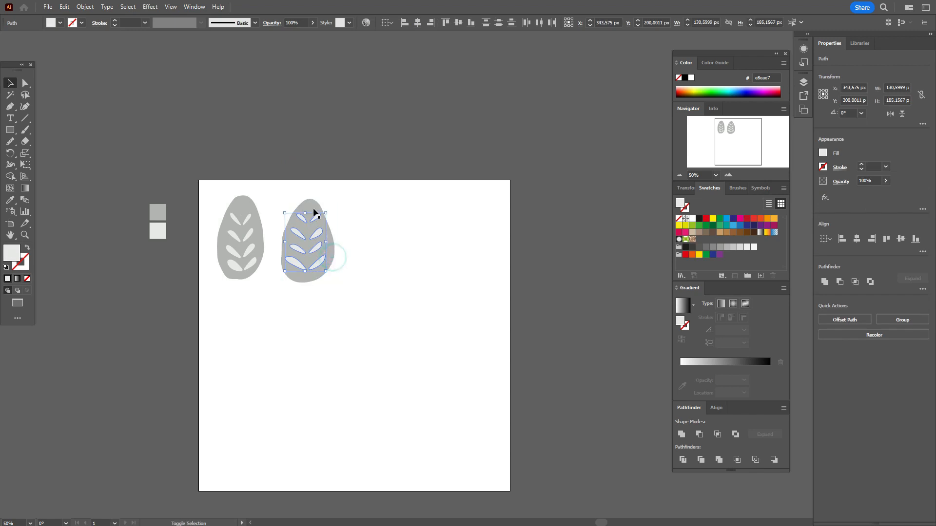
left_click_drag(306, 215, 288, 243)
left_click(368, 224)
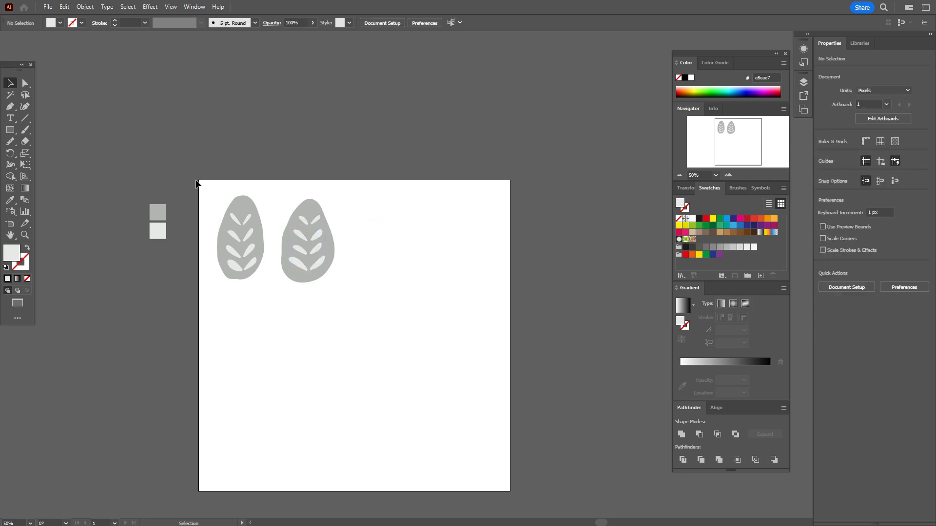
Move the left motif off the artboard and the right motif to the artboard's top-left
left_click_drag(196, 183, 246, 286)
left_click_drag(251, 244, 137, 308)
left_click_drag(278, 184, 266, 247)
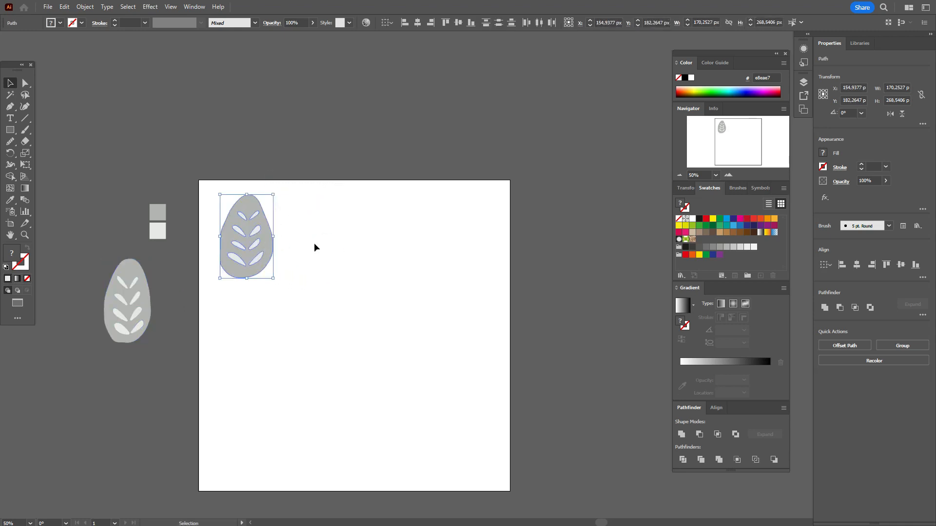
Group the grey egg with its light inner leaves and choose Object > Pattern > Make
left_click(314, 247)
key("shift+f")
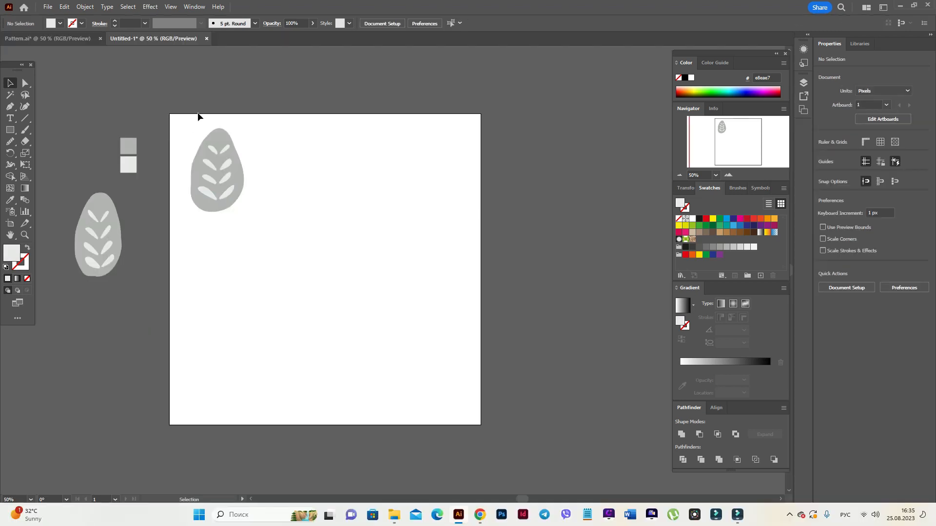
left_click(233, 163)
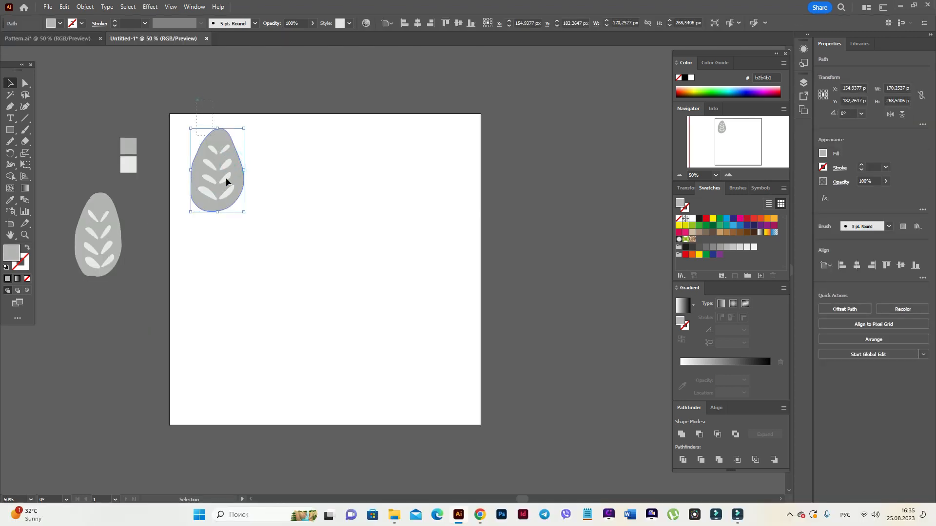
left_click_drag(196, 99, 242, 232)
right_click(232, 201)
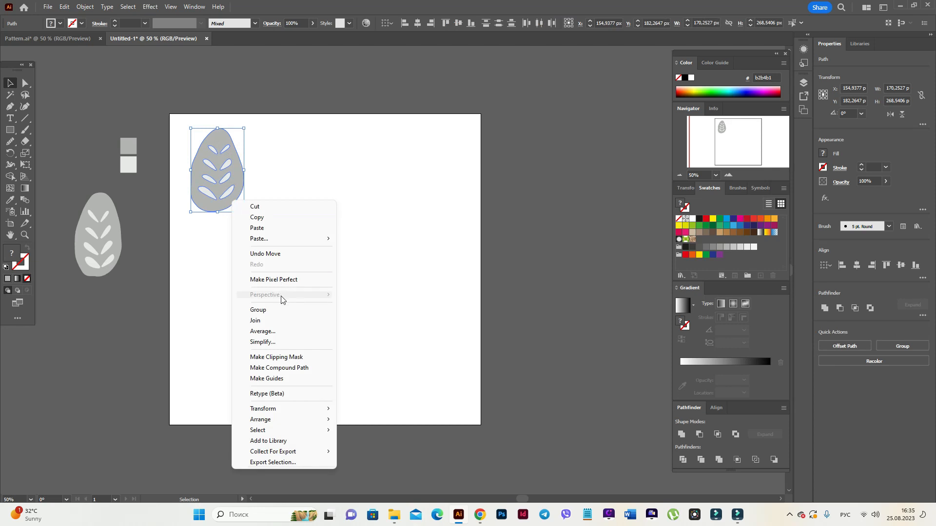
left_click(280, 310)
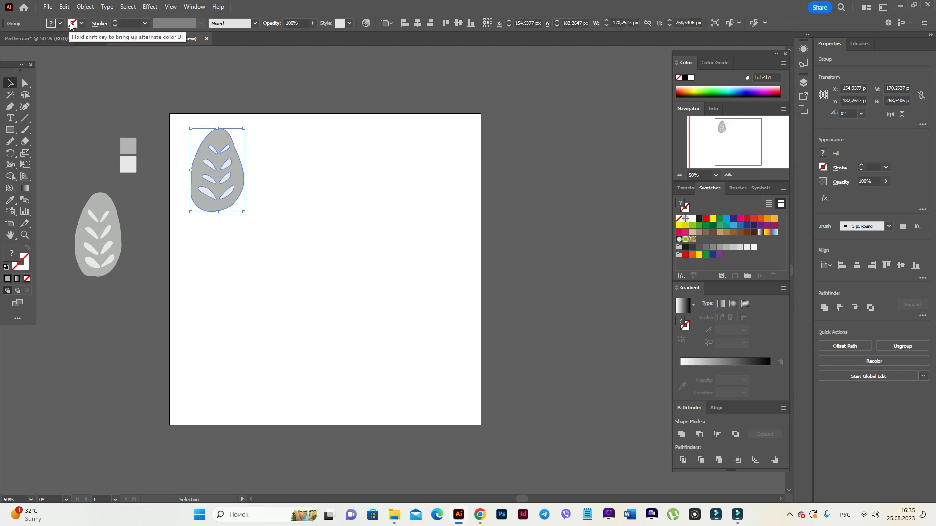
left_click(85, 7)
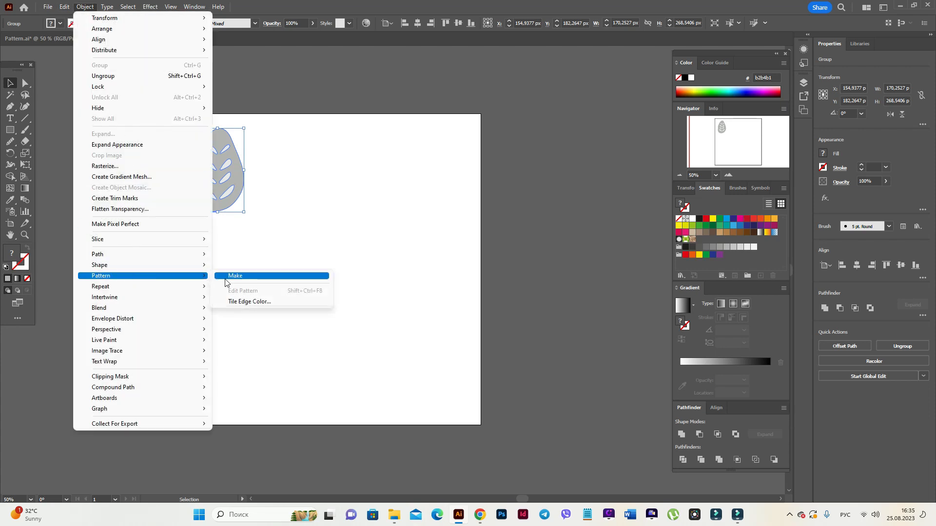
left_click(226, 276)
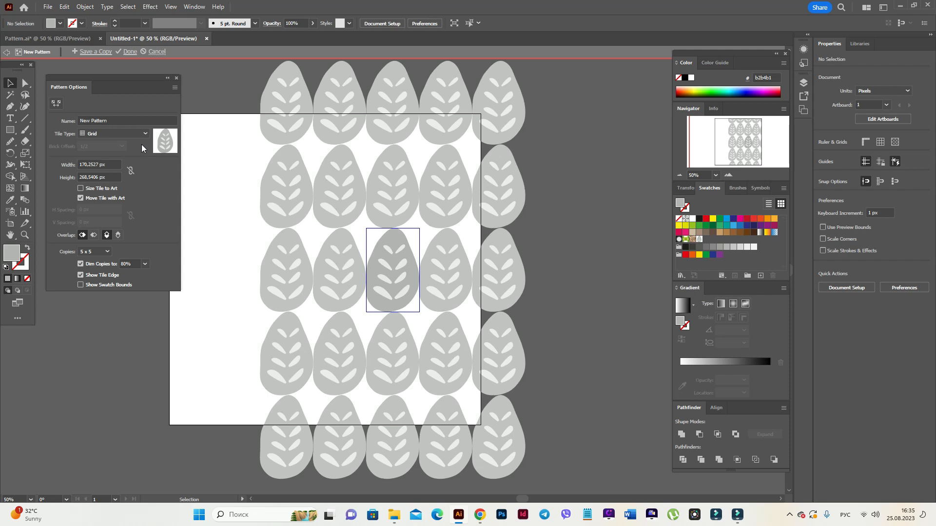
Set the pattern tile to Hex by Row at 250 px by 350 px and save the swatch with Done
left_click(140, 136)
left_click(139, 186)
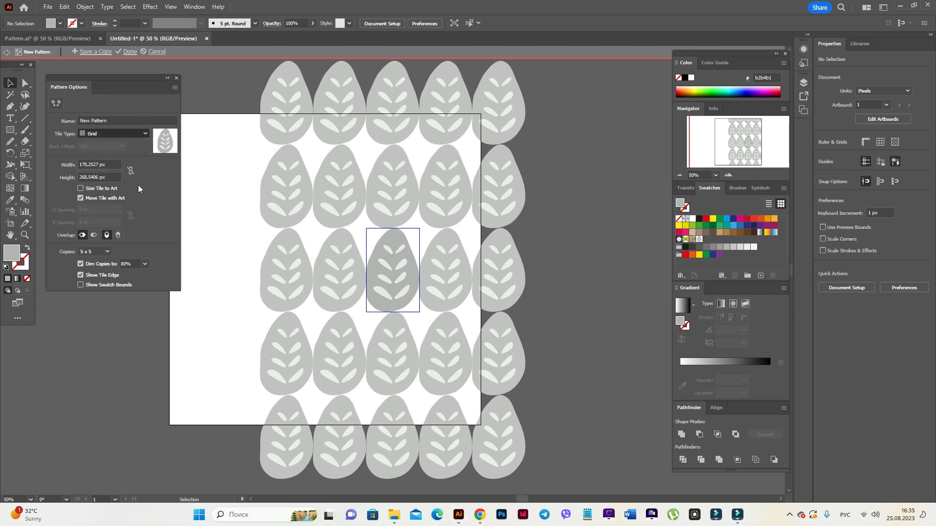
left_click(110, 165)
type("250")
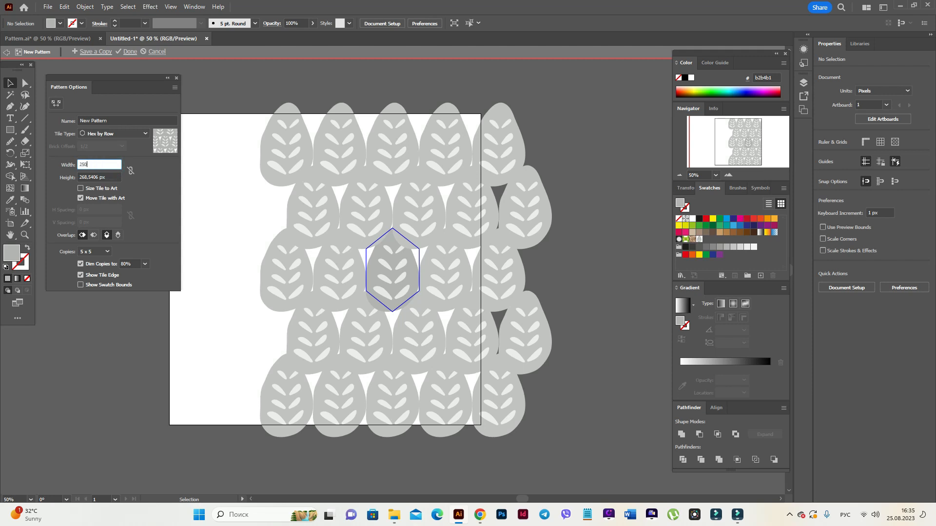
key("Tab")
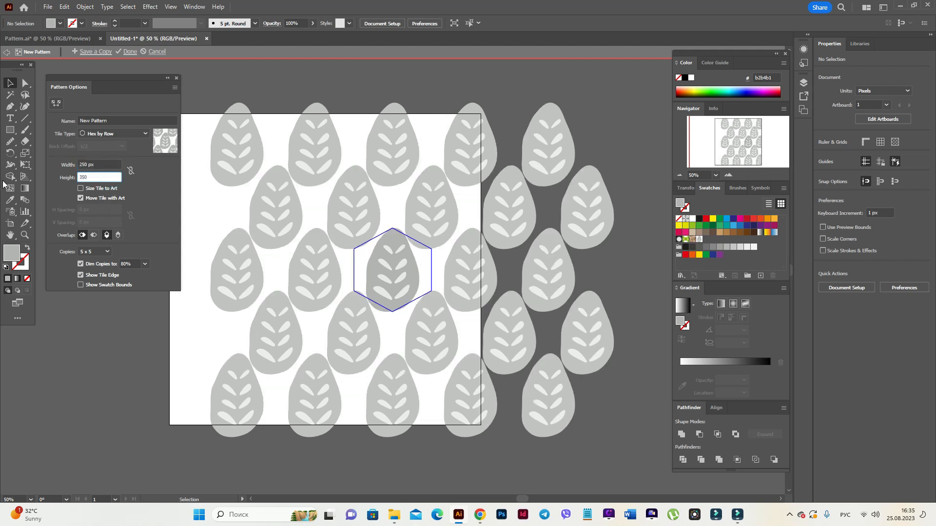
type("350")
left_click(105, 163)
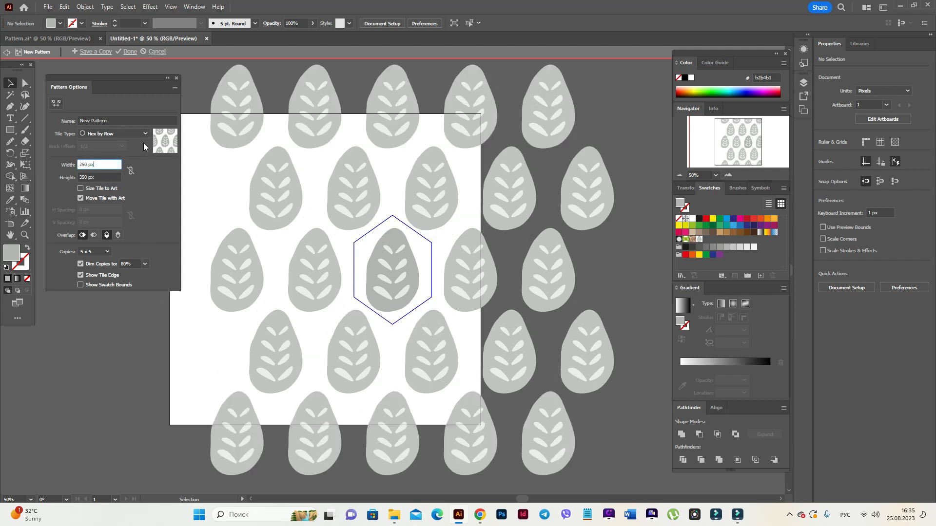
left_click(130, 52)
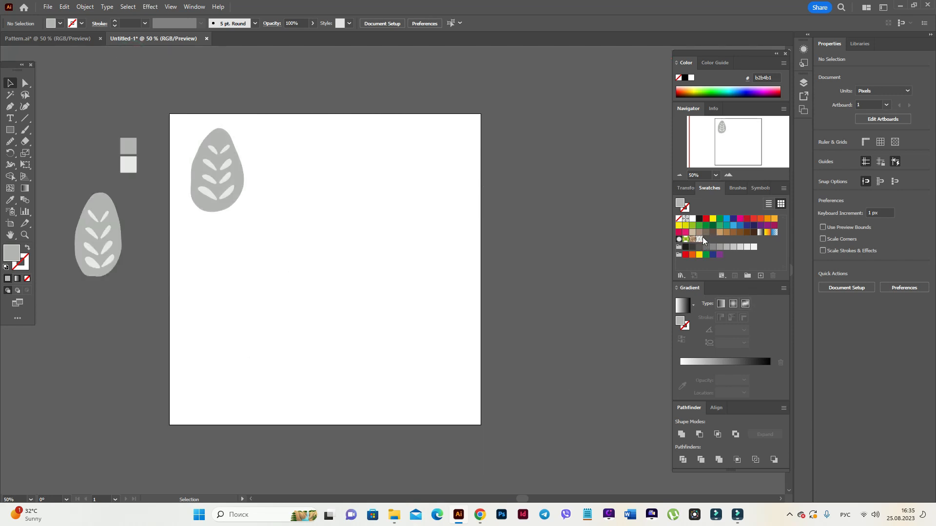
Move the motif off the artboard and draw a full-artboard rectangle filled with the leaf pattern
left_click_drag(208, 179, 89, 160)
left_click(139, 231)
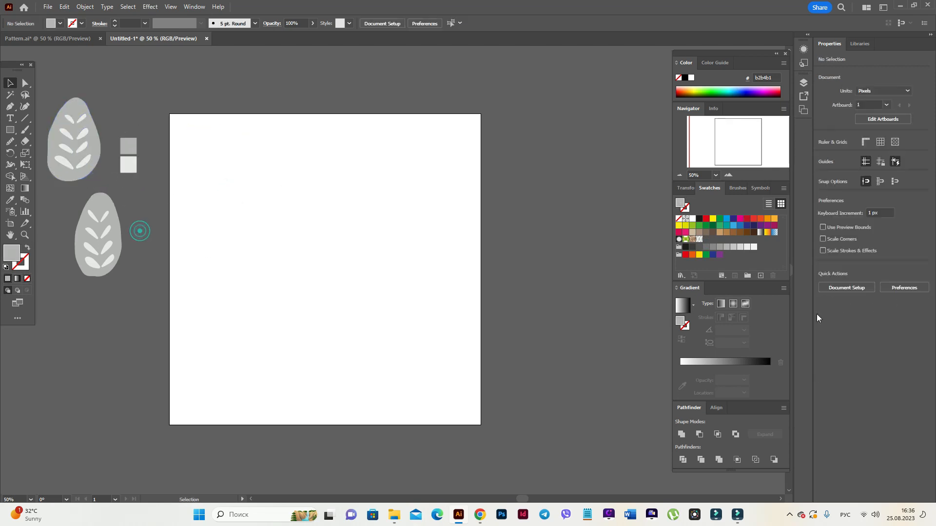
left_click(699, 239)
left_click(10, 130)
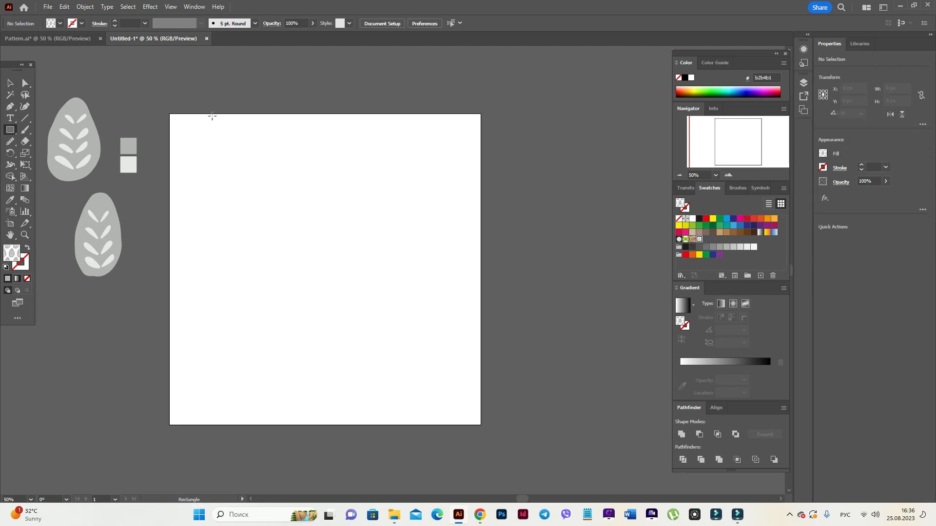
left_click_drag(169, 115, 481, 424)
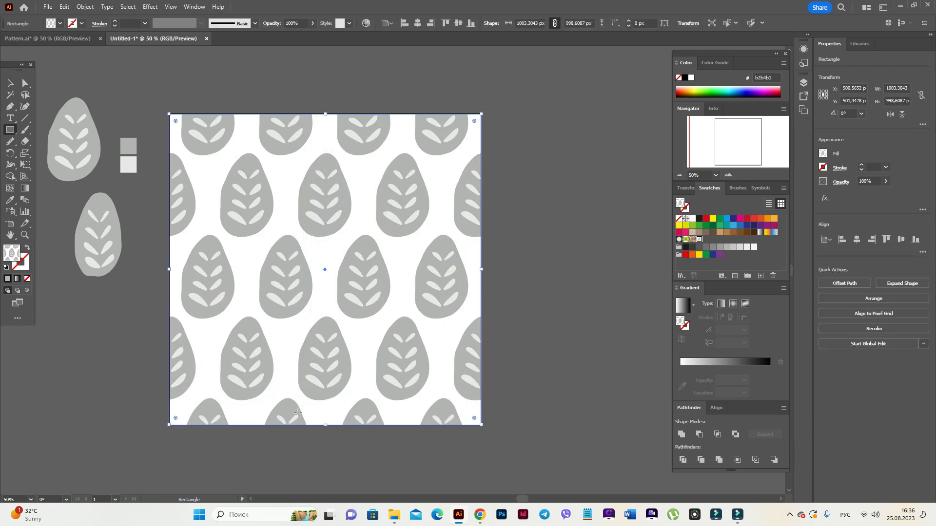
Select the pattern-filled test rectangle and delete it
left_click(10, 83)
left_click(151, 83)
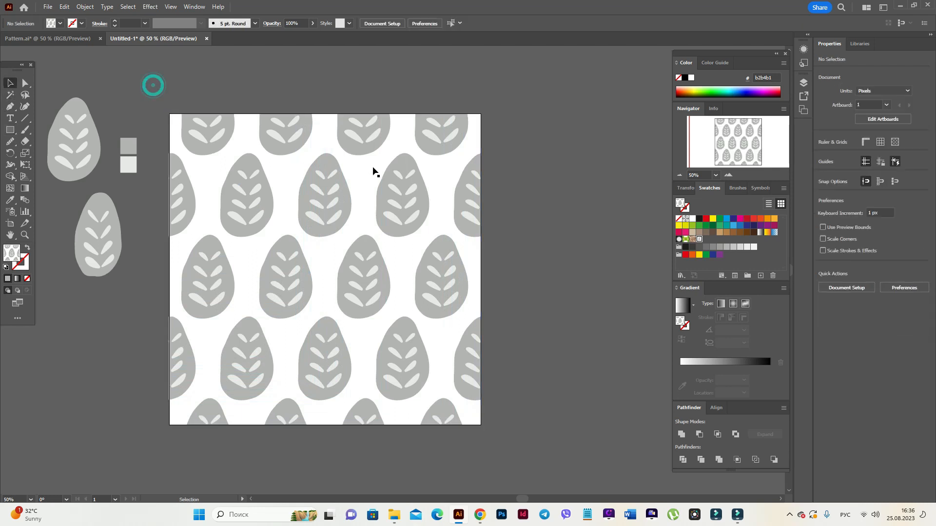
left_click(388, 209)
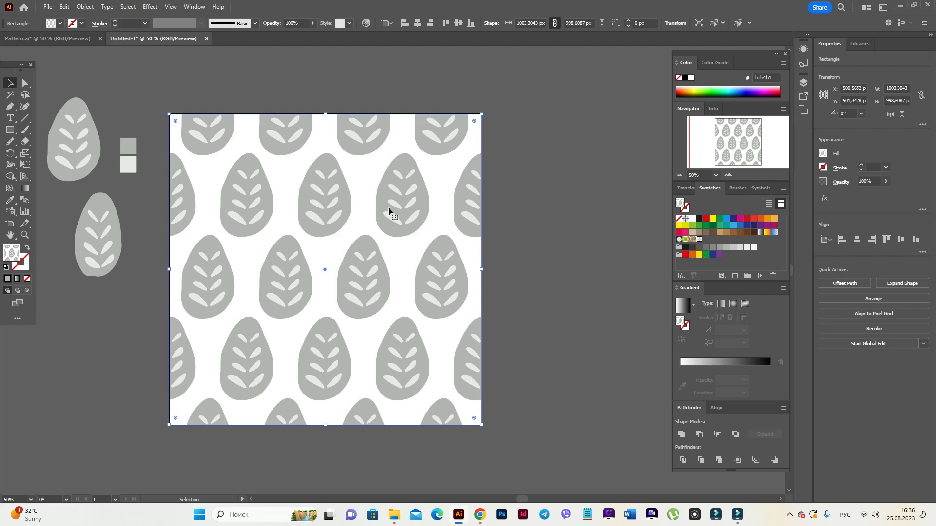
key("Delete")
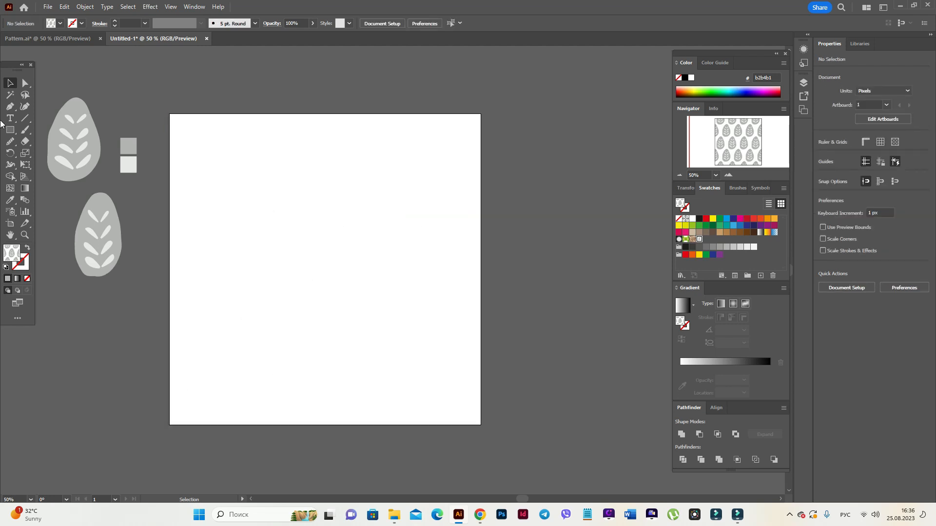
left_click(25, 130)
left_click_drag(13, 132, 46, 127)
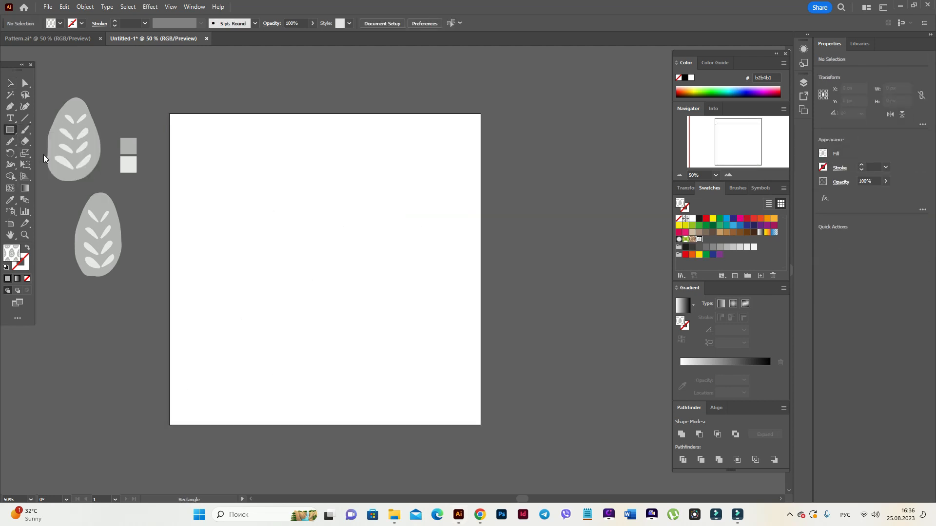
mouse_move(241, 155)
left_mouse_down()
mouse_move(307, 288)
mouse_move(443, 357)
left_mouse_up()
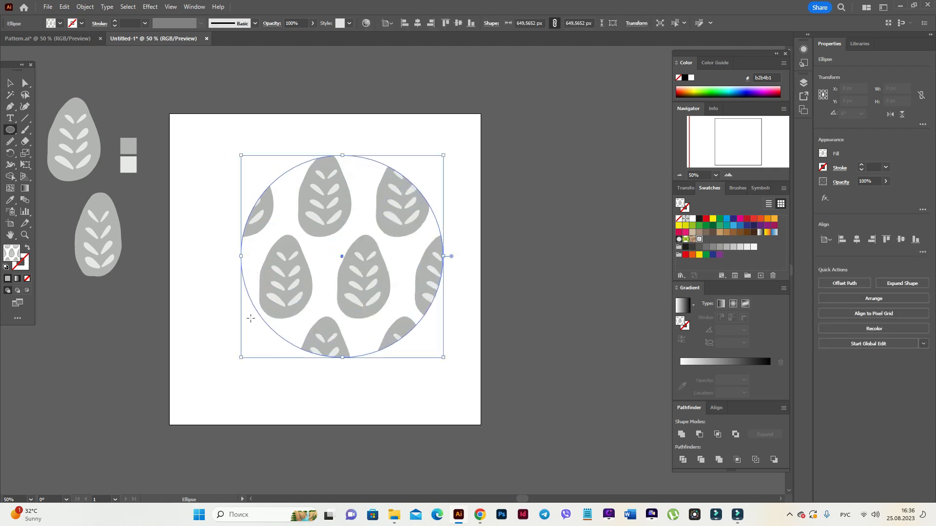
left_click(7, 82)
left_click(188, 94)
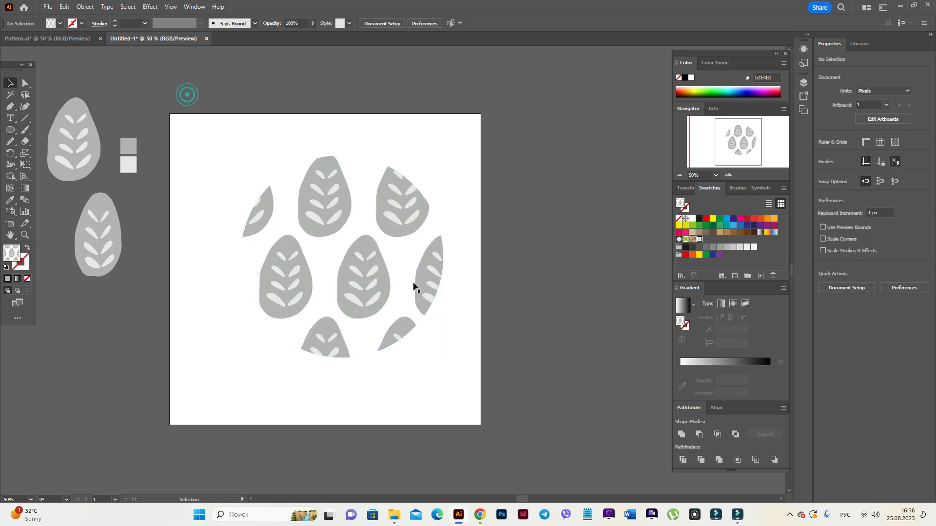
left_click(355, 292)
key("Delete")
left_click_drag(10, 129, 51, 175)
mouse_move(253, 171)
left_mouse_down()
mouse_move(278, 265)
mouse_move(257, 266)
left_mouse_up()
key("v")
left_click_drag(275, 207, 364, 305)
left_click(518, 284)
left_click(382, 247)
key("Delete")
Begin a Pen-tool outline with corners across the top and right side of the artboard
left_click(10, 107)
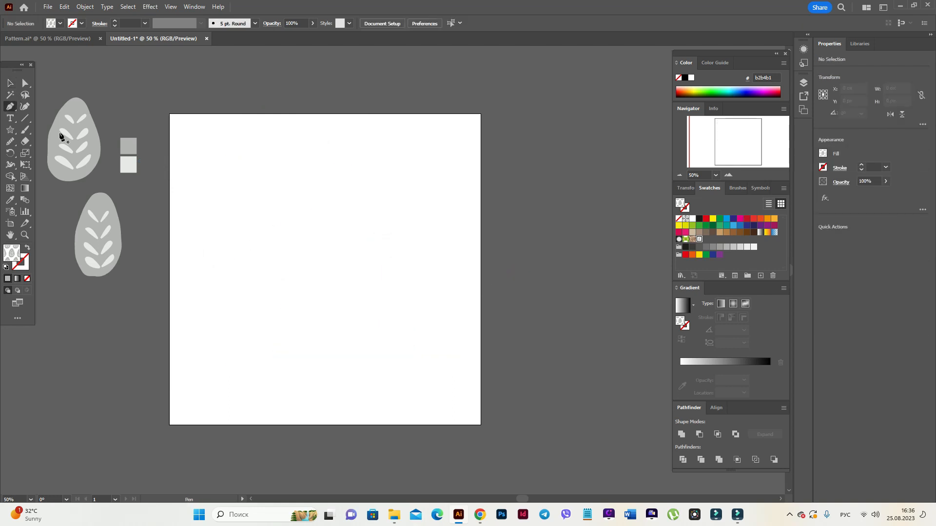
left_click(331, 149)
left_click(434, 175)
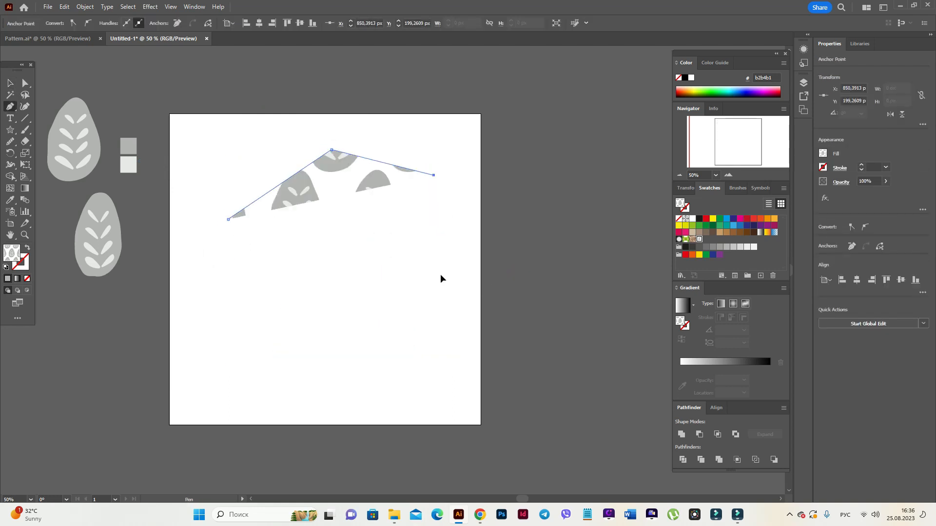
left_click(440, 274)
left_click(447, 341)
left_click(254, 361)
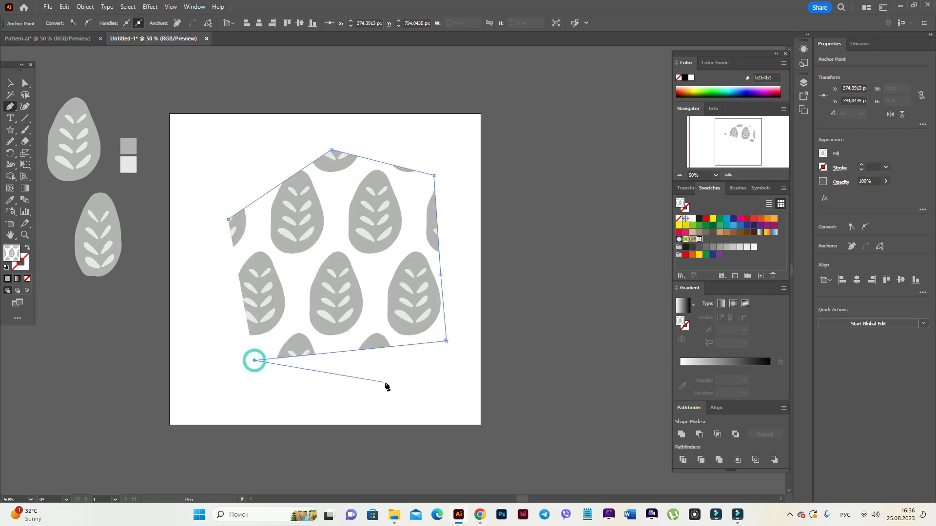
Add bottom and left corners, close the pattern-filled polygon on its start point, and deselect it
left_click(303, 401)
left_click(189, 396)
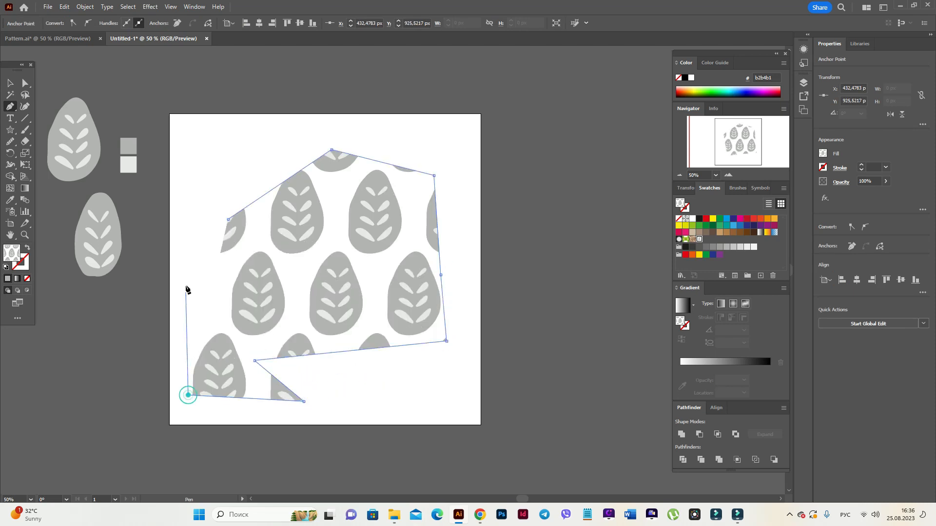
left_click(266, 273)
left_click(206, 232)
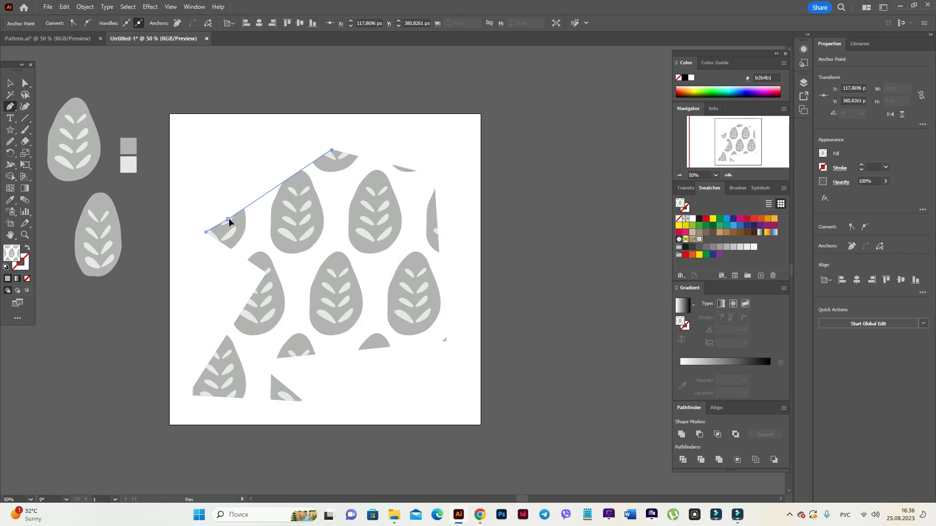
left_click(228, 220)
left_click(10, 83)
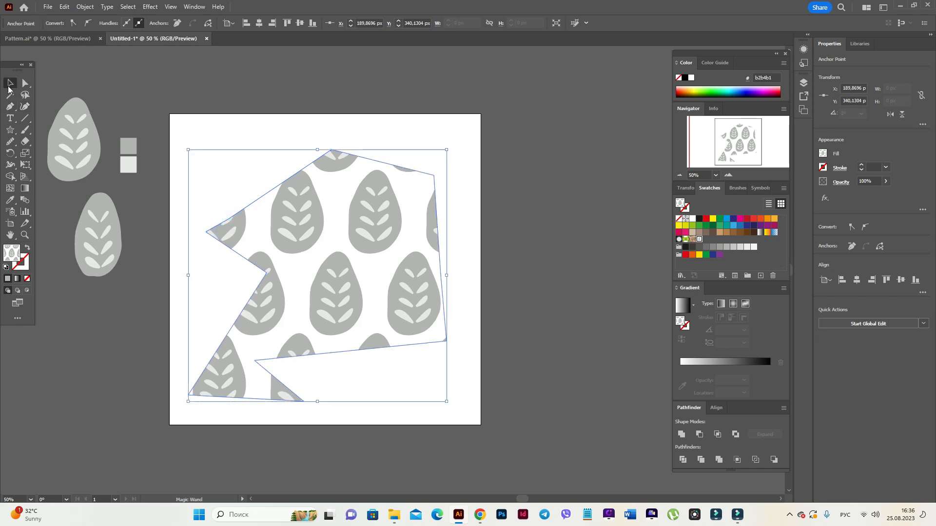
left_click(213, 81)
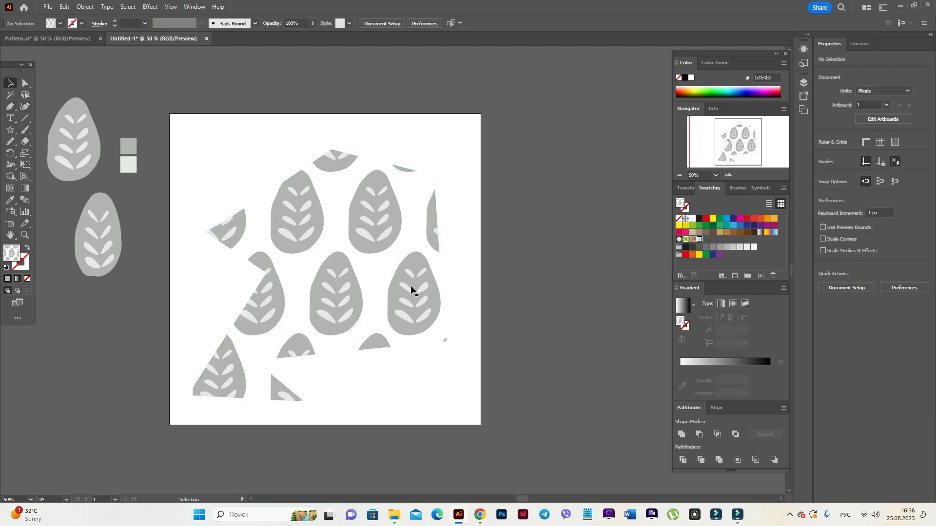